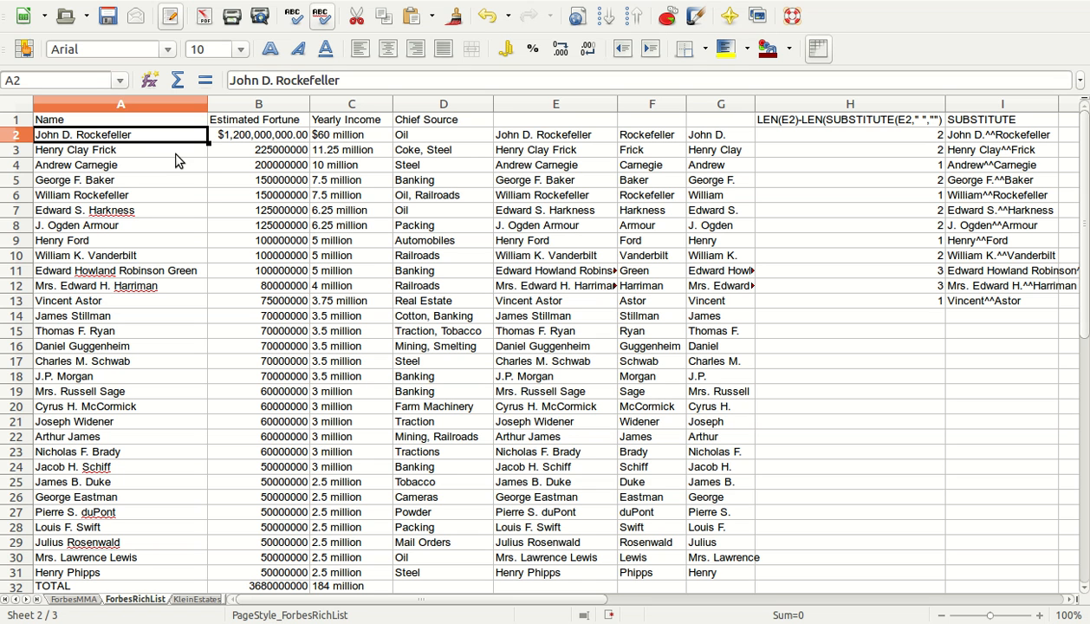
Look through the full names in column A from row 2 down to row 30 and return to the top.
key(Down)
key(Down)
key(Down)
key(Down)
key(Down)
key(Down)
key(Down)
key(Down)
key(Down)
key(Down)
key(Down)
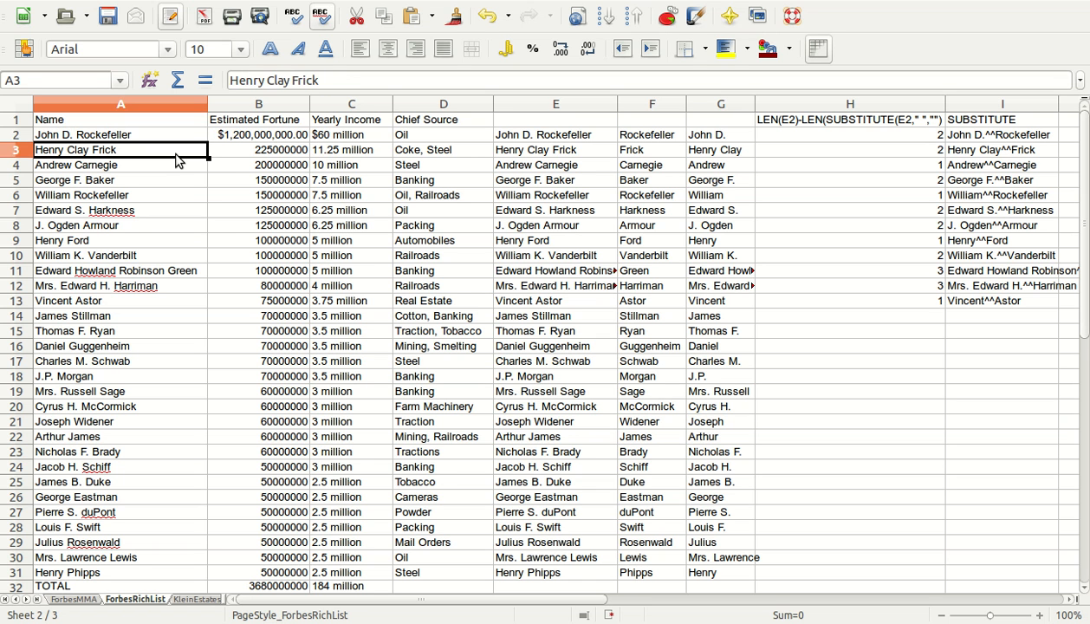
key(Up)
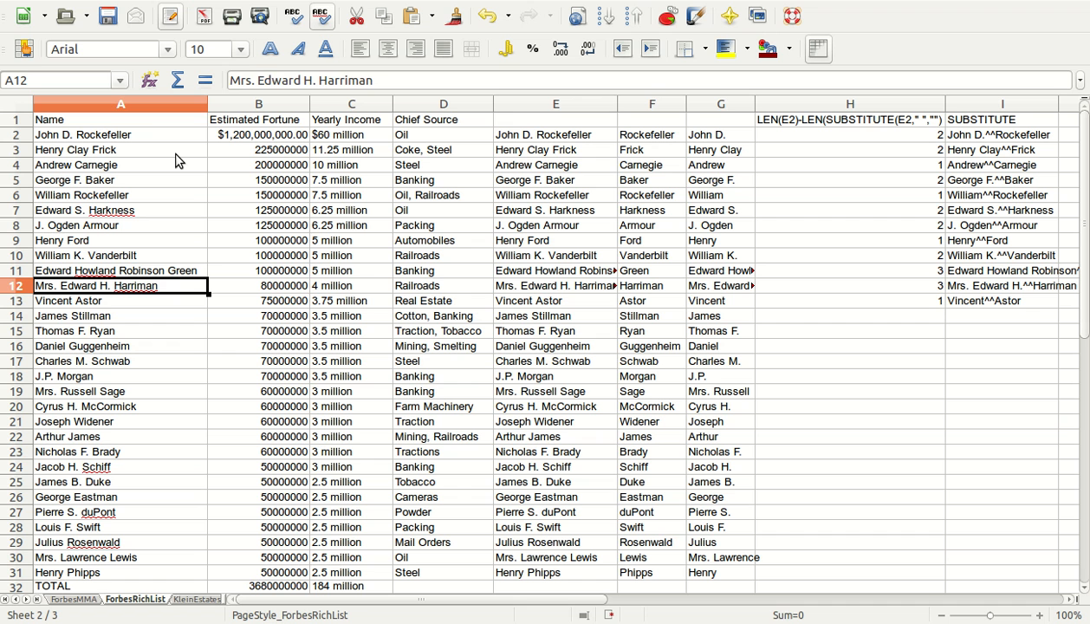
key(Down)
key(Down)
key(Down)
key(Down)
key(Down)
key(Down)
key(Down)
key(Down)
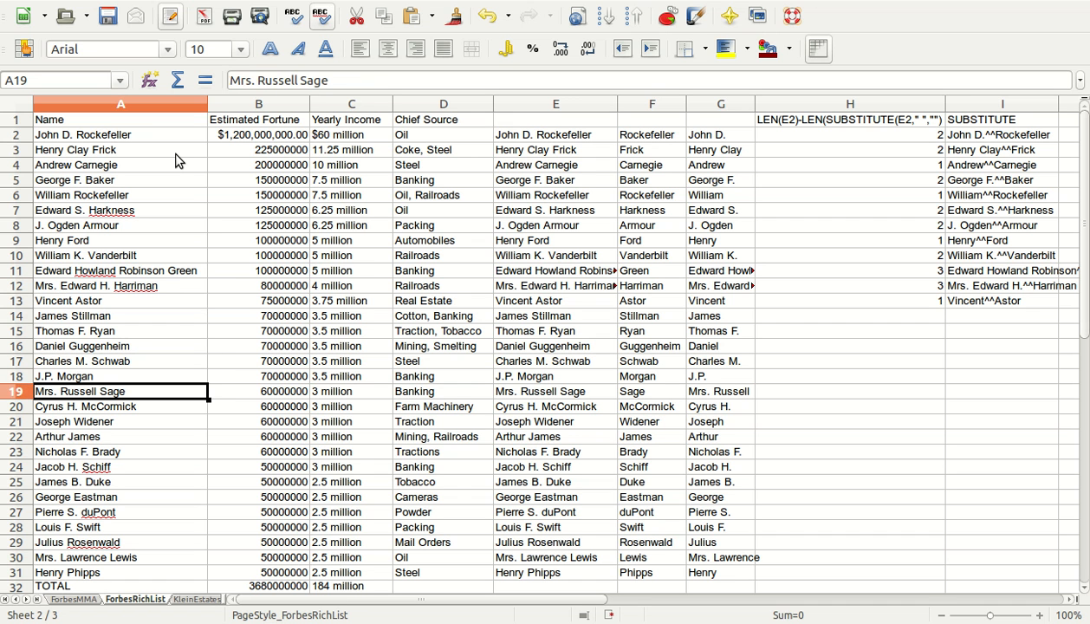
key(Down)
key(Down)
key(Down)
key(Down)
key(Down)
key(Down)
key(Down)
key(Down)
key(Down)
key(Down)
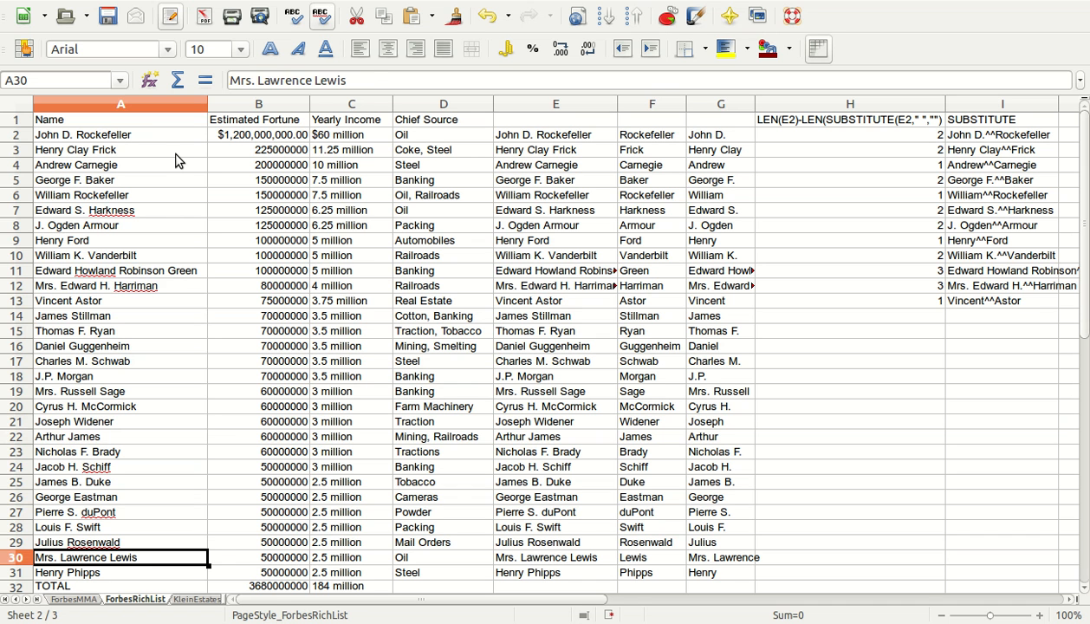
key(Up)
key(Up)
key(Up)
key(Up)
key(Up)
key(Up)
key(Up)
key(Up)
key(Up)
key(Up)
key(Up)
key(Up)
key(Up)
key(Up)
key(Up)
key(Up)
key(Up)
key(Up)
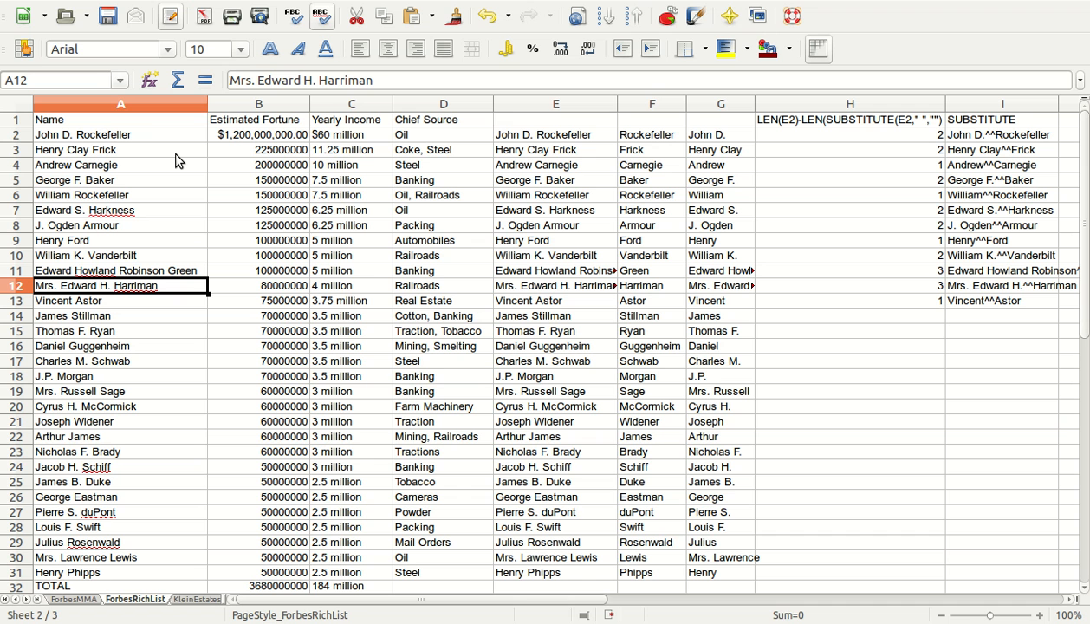
key(Up)
key(Up)
key(Up)
key(Up)
key(Up)
key(Up)
key(Up)
key(Up)
key(Up)
key(Up)
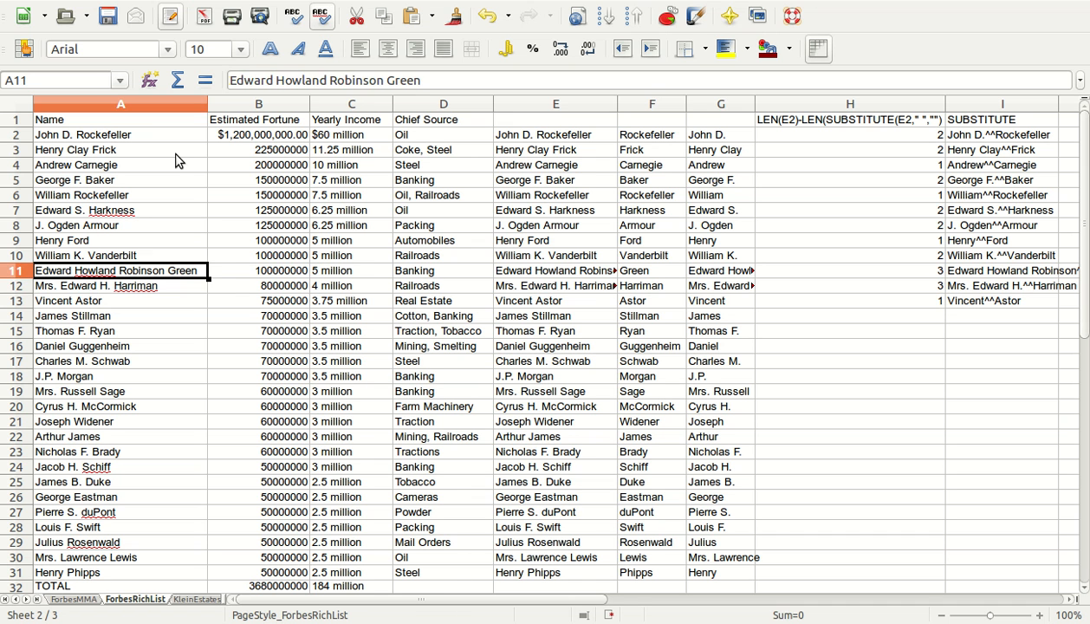
Examine the TRIM formula in cell E2 that cleans the full name from column A.
key(Right)
key(Right)
key(Right)
key(Right)
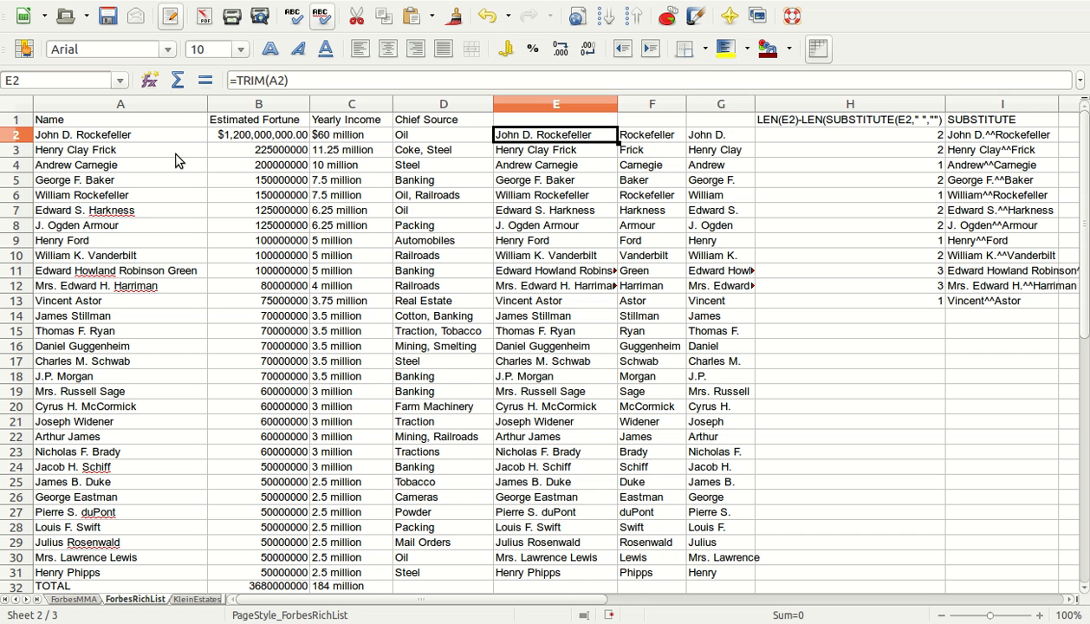
Examine the last-name formula in cell F2, reading through its nested TRIM, RIGHT, FIND and SUBSTITUTE parts.
key(Right)
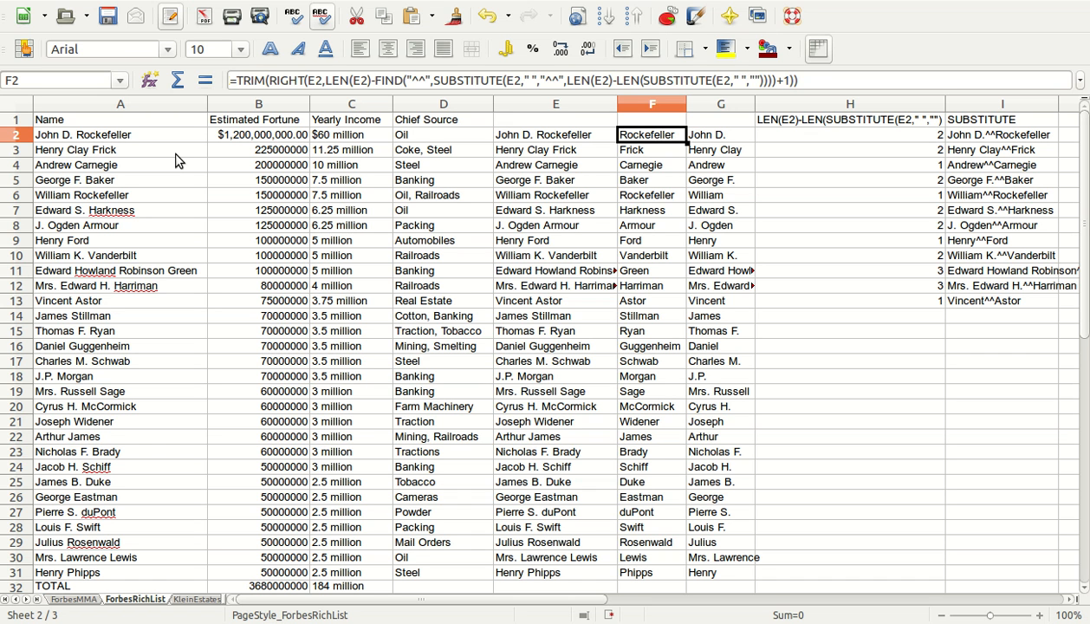
key(F2)
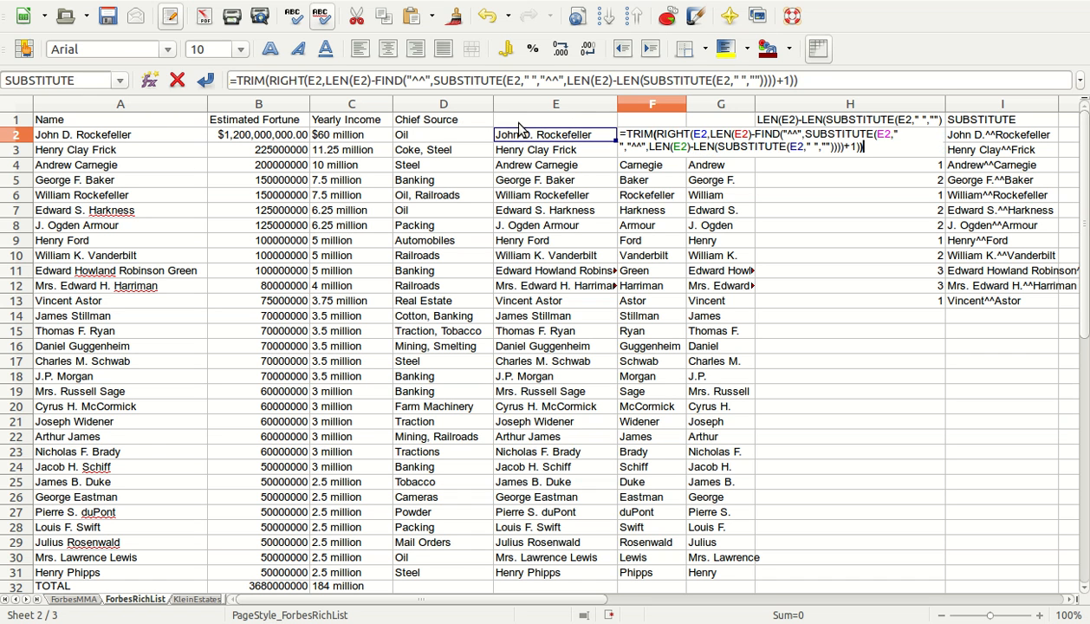
key(ctrl+Left)
key(ctrl+Left)
key(ctrl+Left)
key(ctrl+Left)
key(ctrl+Left)
key(ctrl+Left)
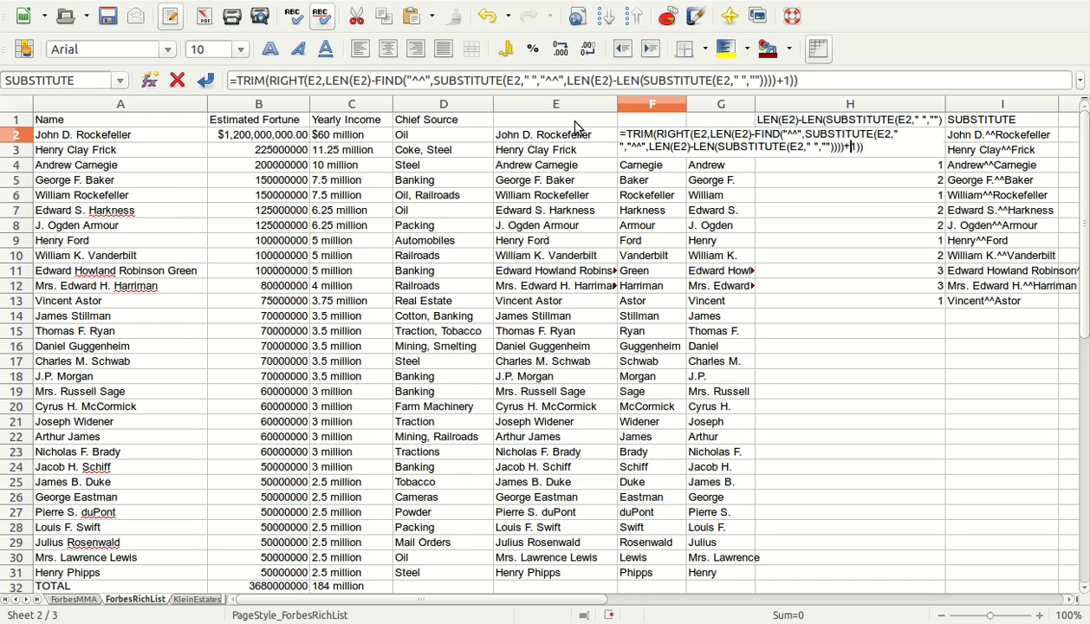
key(Left)
key(Left)
key(Right)
key(Right)
key(Right)
key(Right)
key(Right)
key(Right)
key(Right)
key(Right)
key(Right)
key(Right)
key(Right)
key(Right)
key(Right)
key(Right)
key(Right)
key(Right)
key(Right)
key(Right)
key(Right)
key(Right)
key(Right)
key(Right)
key(Right)
key(Right)
key(Right)
key(Right)
key(Right)
key(Right)
key(Right)
key(Return)
Review the space-counting formulas and their results in column H from H2 down to H12.
key(Right)
key(Right)
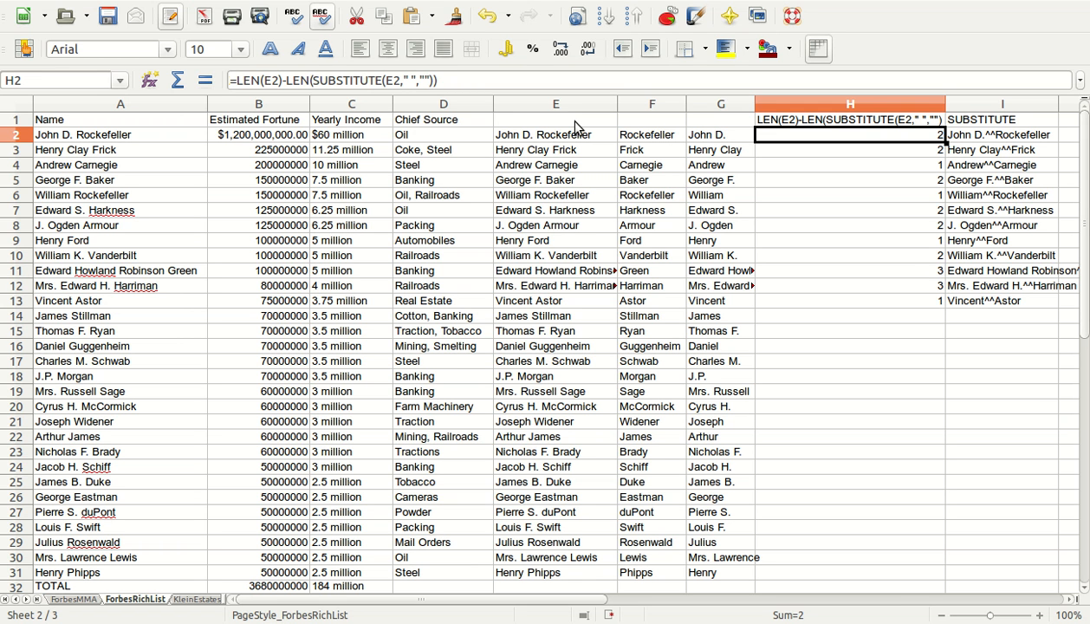
key(Down)
key(Down)
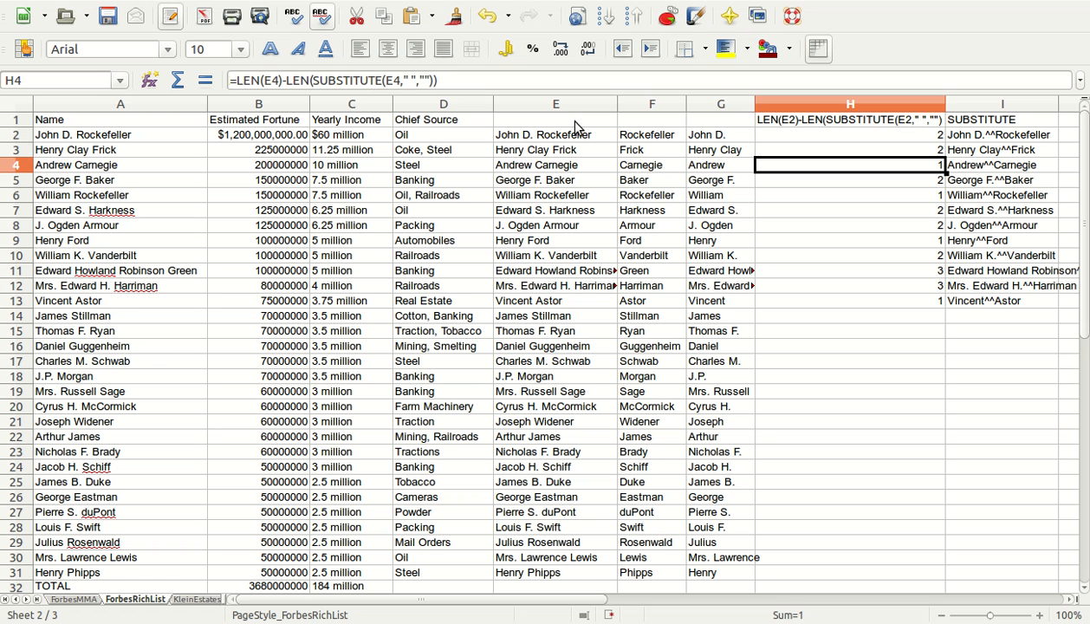
key(Down)
key(Down)
key(Down)
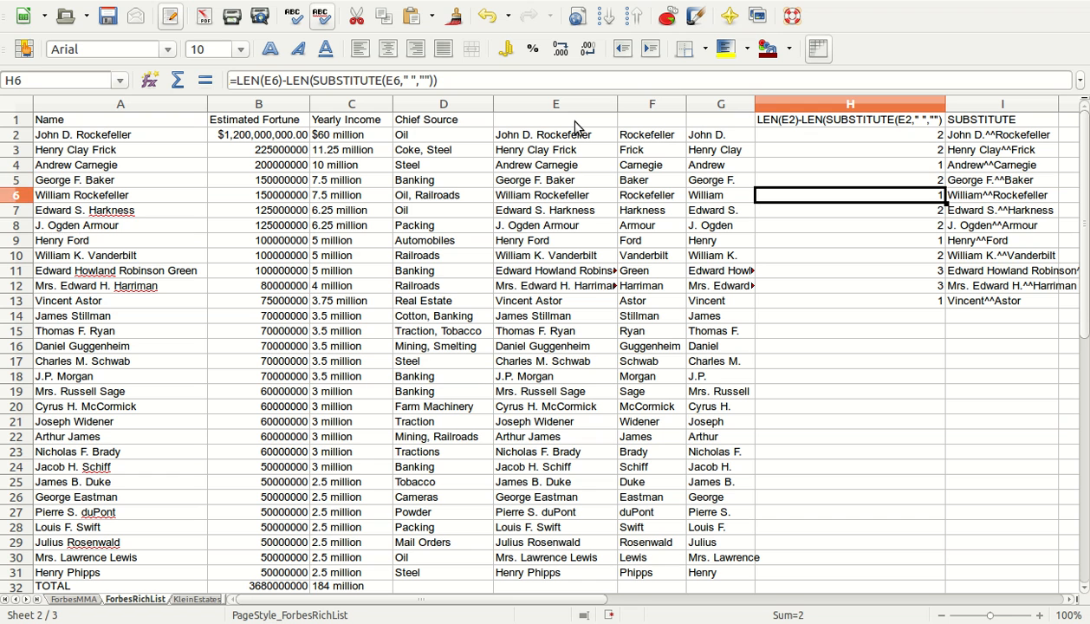
key(Down)
key(Down)
key(Down)
key(Down)
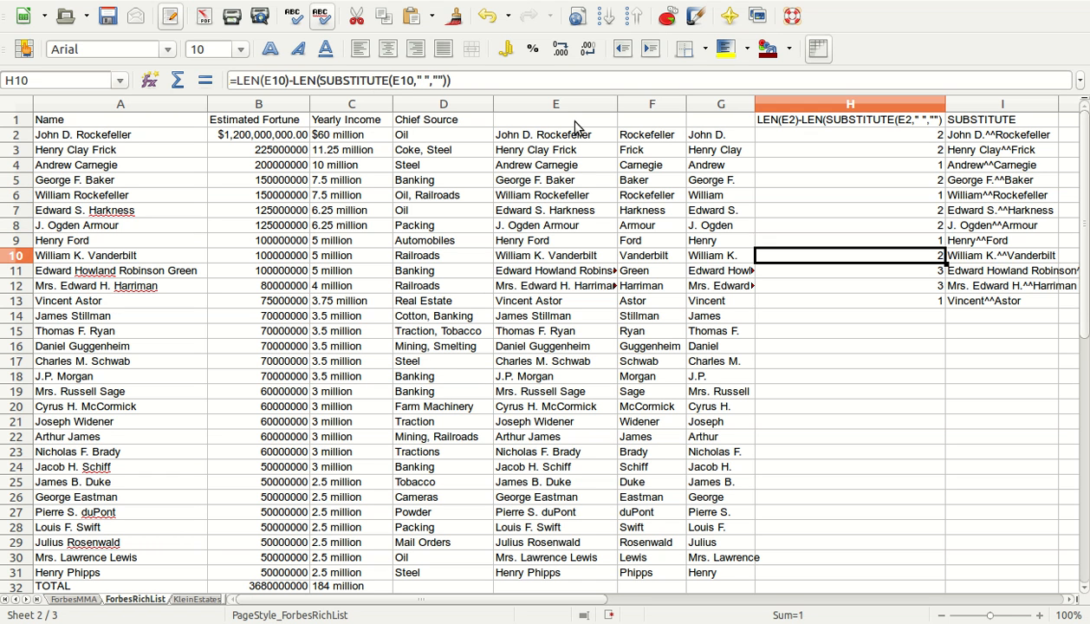
key(Down)
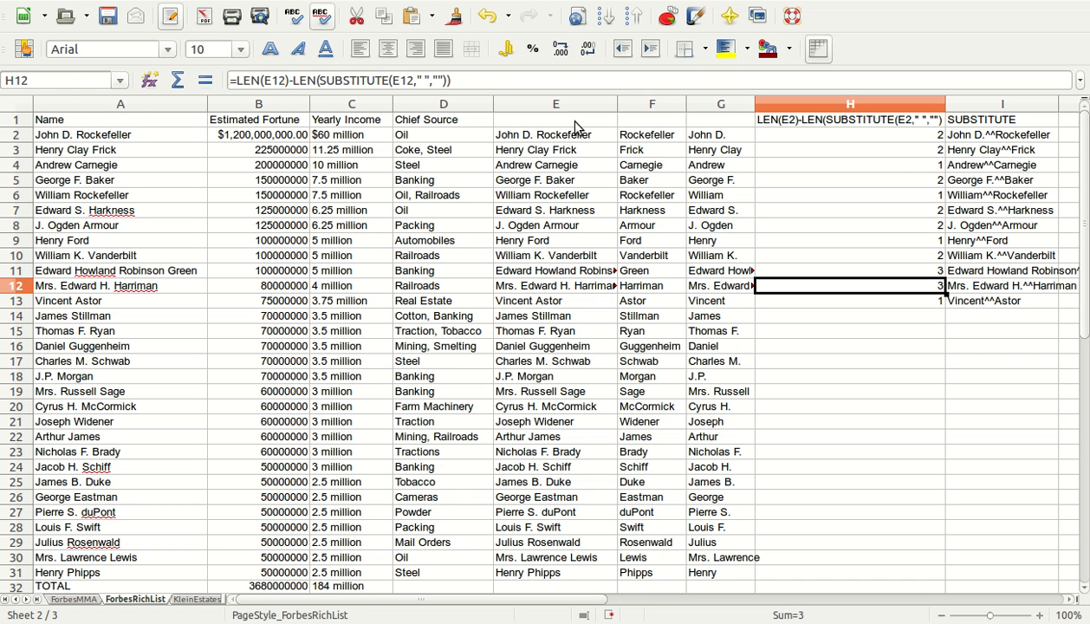
Examine the space-counting formula in cell H12, reading through its LEN and SUBSTITUTE parts.
key(F2)
key(Left)
key(Left)
key(Left)
key(Left)
key(Left)
key(Left)
key(Left)
key(Left)
key(Left)
key(Left)
key(Left)
key(Left)
key(Left)
key(Left)
key(Left)
key(Left)
key(Left)
key(Left)
key(Left)
key(Left)
key(Left)
key(Left)
key(Left)
key(Left)
key(Left)
key(Left)
key(Left)
key(Left)
key(Left)
key(Left)
key(Left)
key(Left)
key(Left)
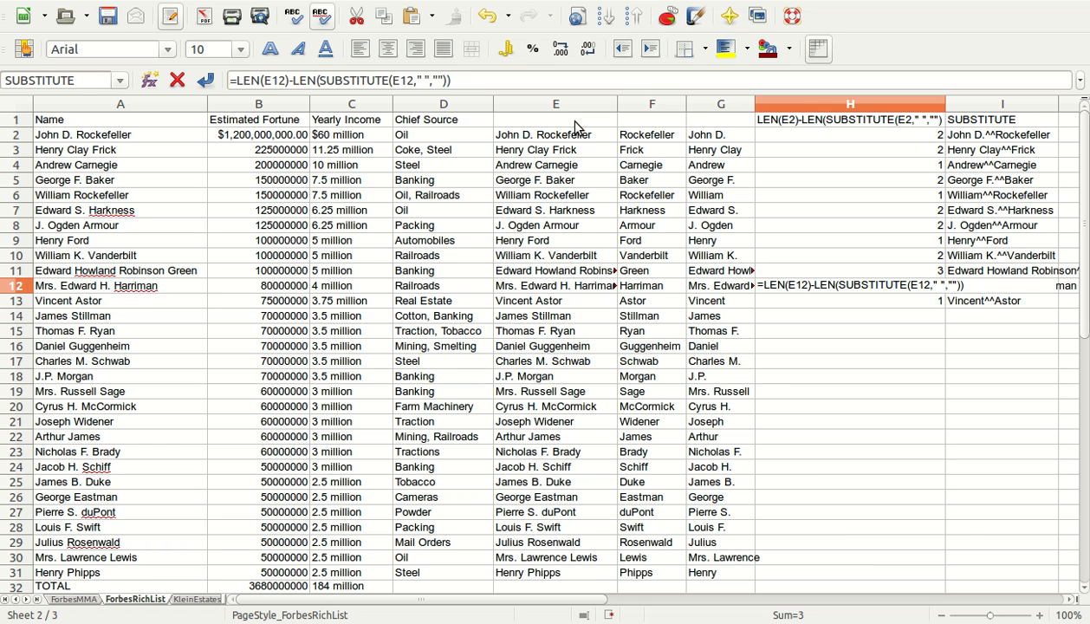
key(Right)
key(Right)
key(Right)
key(Right)
key(Right)
key(Right)
key(Right)
key(Right)
key(Right)
key(Right)
key(Right)
key(Right)
key(Right)
key(Right)
key(Right)
key(Right)
key(Right)
key(Right)
key(Right)
key(Right)
key(Right)
key(Right)
key(Right)
key(Right)
key(Right)
key(Left)
key(Left)
key(Left)
key(Left)
key(Left)
key(Left)
key(Left)
key(Left)
key(Left)
key(Left)
key(Left)
key(Left)
key(Left)
key(Left)
key(Left)
key(Left)
key(Left)
key(Left)
key(Left)
key(Left)
key(Left)
key(Left)
key(Left)
key(Left)
key(Left)
key(Return)
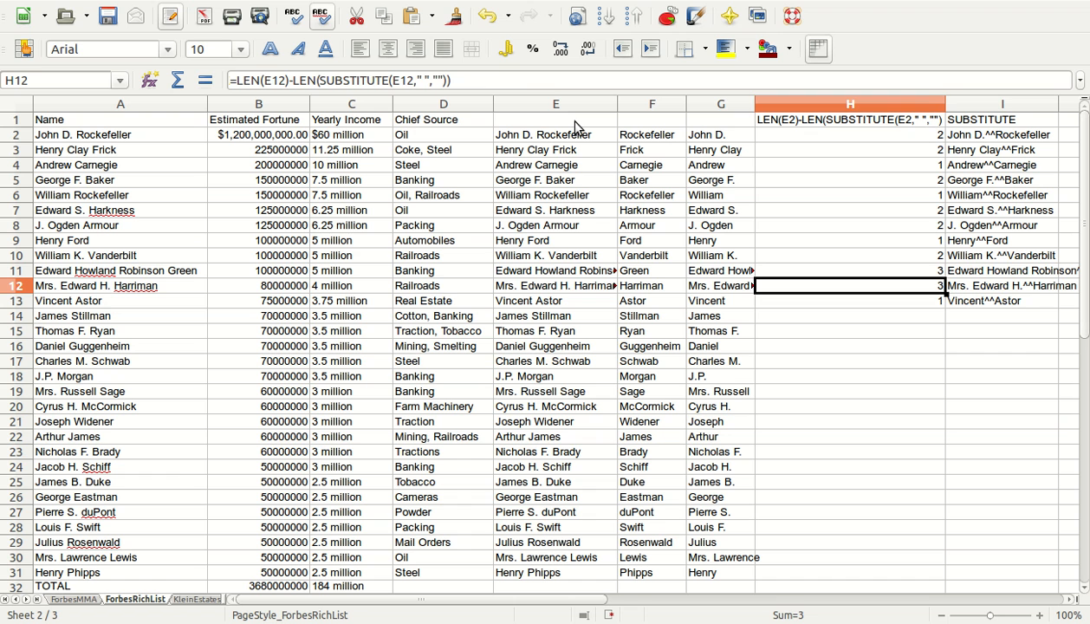
Examine the formula in cell I12, reading how SUBSTITUTE uses the LEN space count to replace the last space with "^^".
key(Right)
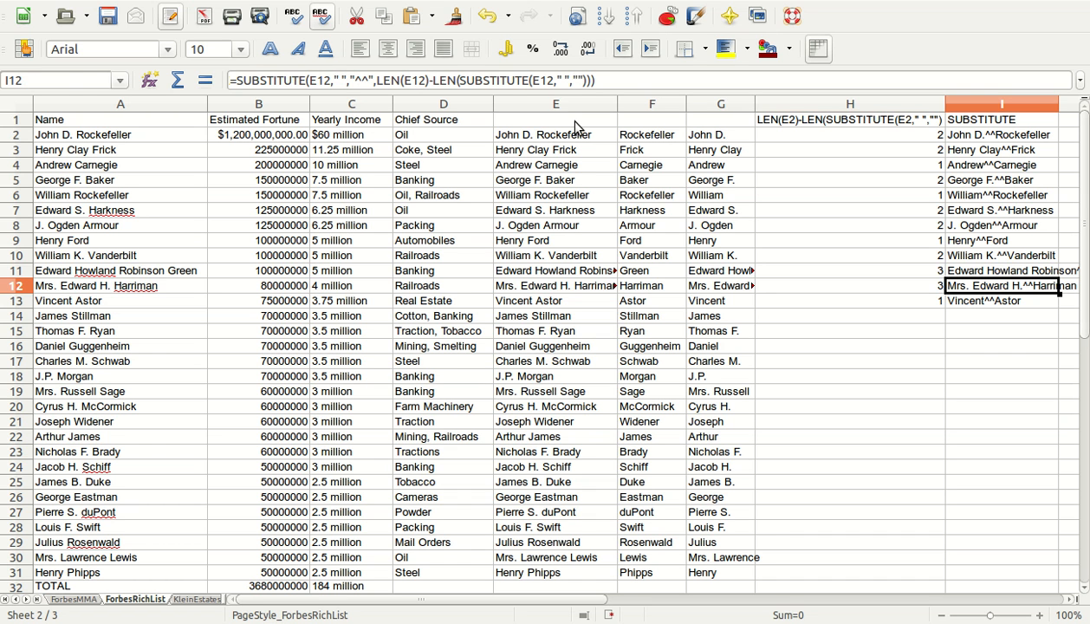
key(F2)
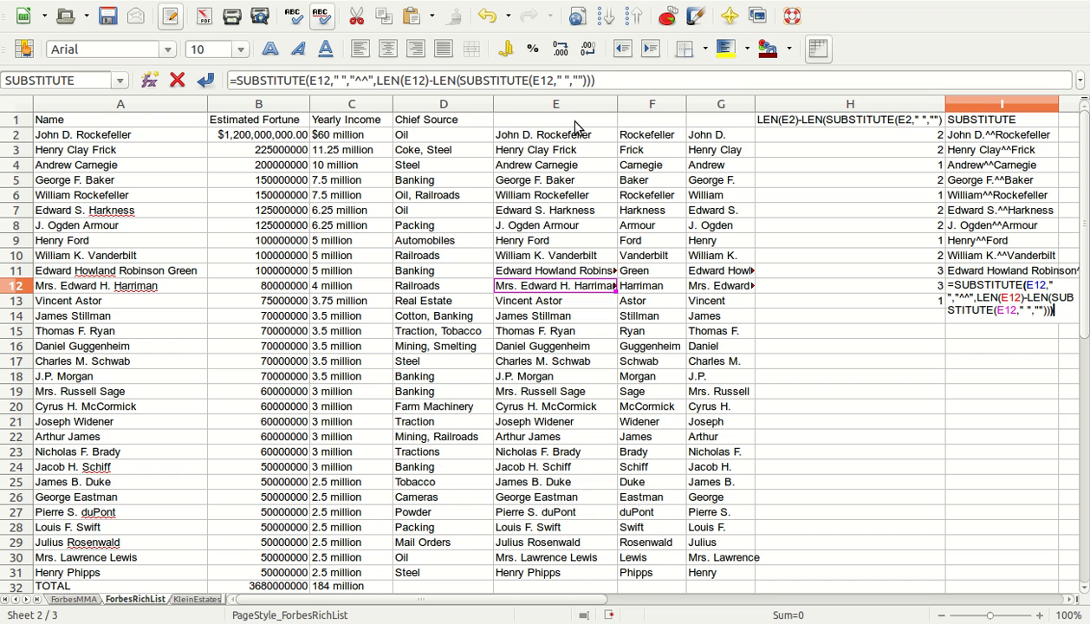
key(Left)
key(Left)
key(Left)
key(Left)
key(Left)
key(Left)
key(Left)
key(Left)
key(Left)
key(Left)
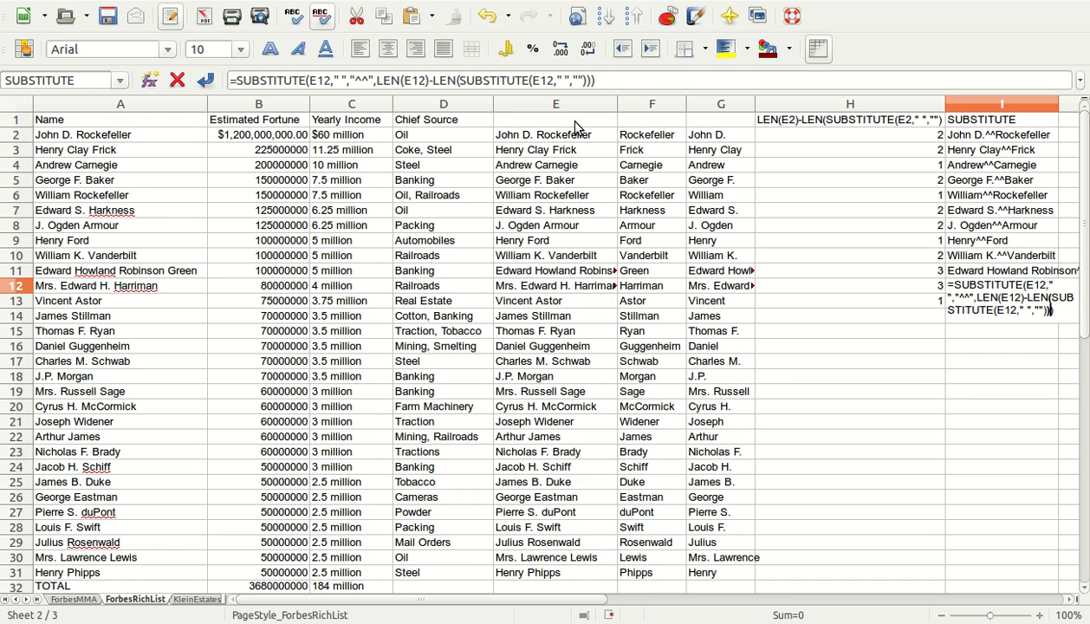
key(Up)
key(Up)
key(Right)
key(Right)
key(Right)
key(Right)
key(Right)
key(Right)
key(Right)
key(Right)
key(Right)
key(Right)
key(Right)
scroll(556, 344, right, 1)
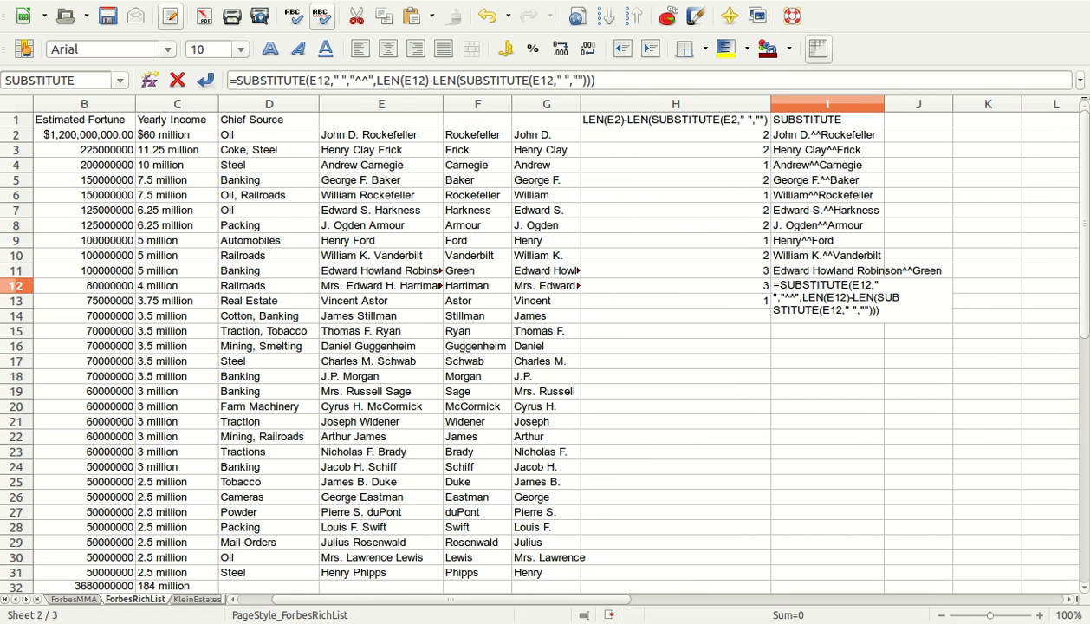
key(Escape)
key(F2)
key(Left)
key(Up)
key(Right)
key(Right)
key(Right)
key(Right)
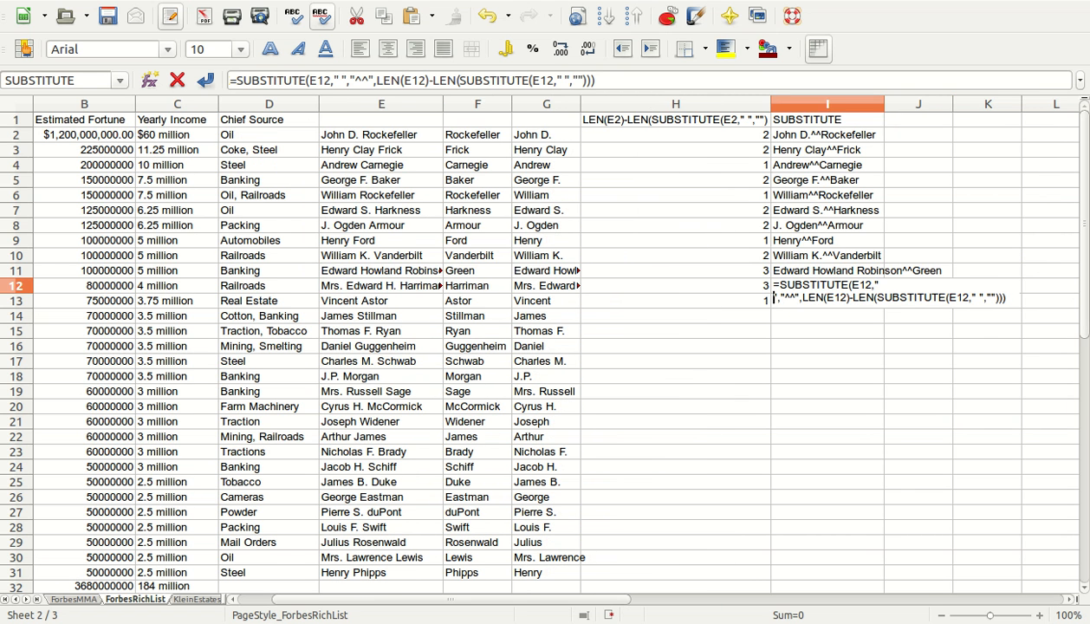
key(Right)
key(Right)
key(Right)
key(Right)
key(Return)
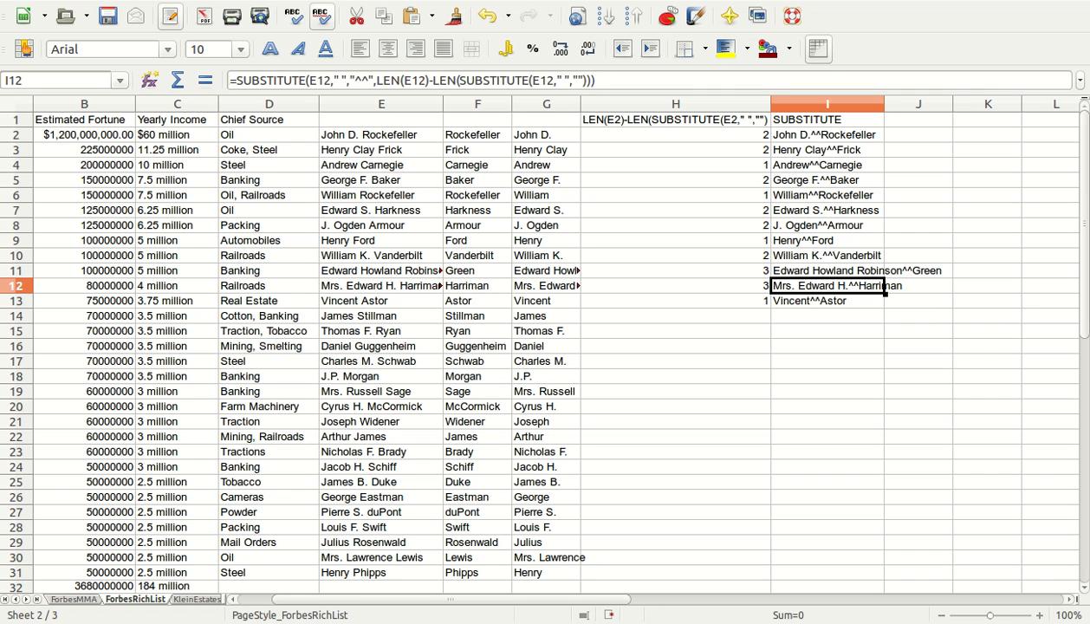
Examine the last-name formula in cell F12, reading through its nested SUBSTITUTE, FIND, LEN and RIGHT parts.
key(Left)
key(Left)
key(Left)
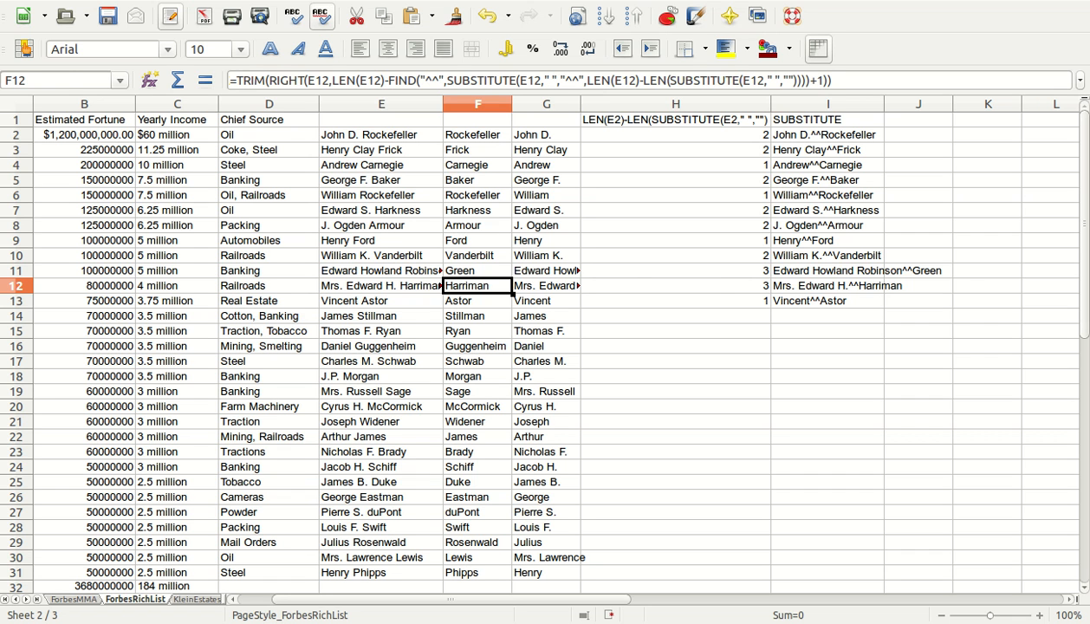
key(F2)
key(Left)
key(Left)
key(Left)
key(Left)
key(Left)
key(Left)
key(Left)
key(Left)
key(Left)
key(Left)
key(Left)
key(Left)
key(Left)
key(Left)
key(Left)
key(Left)
key(Left)
key(Left)
key(Left)
key(Left)
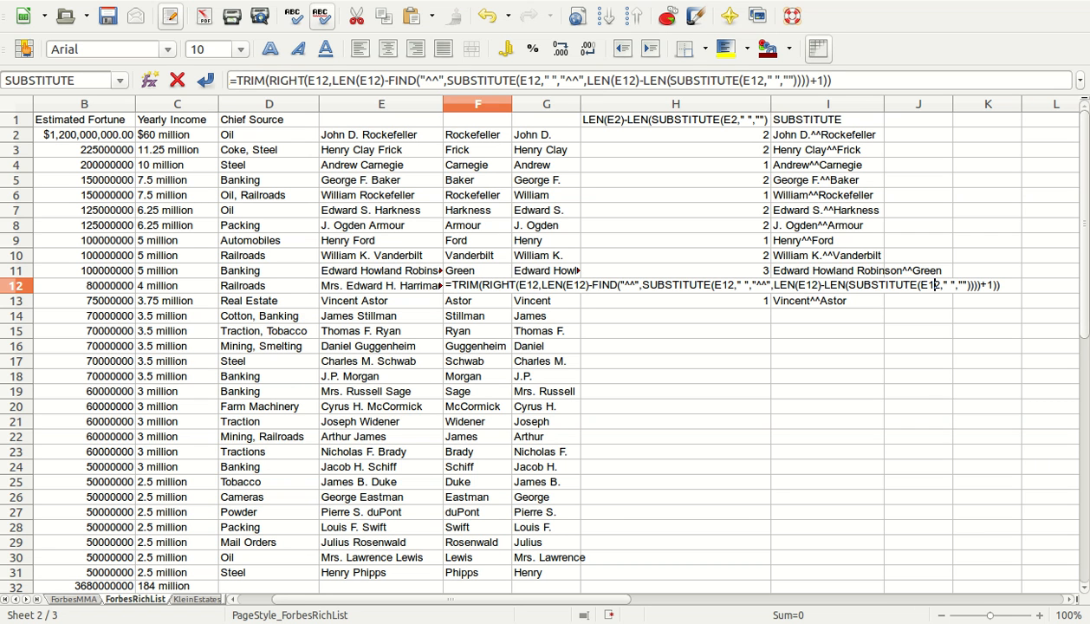
key(Left)
key(Left)
key(Left)
key(Left)
key(Left)
key(Left)
key(Left)
key(Left)
key(Left)
key(Left)
key(Left)
key(Left)
key(Left)
key(Left)
key(Left)
key(Left)
key(Left)
key(Left)
key(Left)
key(Left)
key(Right)
key(Right)
key(Right)
key(Right)
key(Right)
key(Right)
key(Right)
key(Right)
key(Right)
key(Right)
key(Right)
key(Right)
key(Right)
key(Right)
key(Right)
key(Right)
key(Right)
key(Right)
key(Right)
key(Right)
key(Left)
key(Left)
key(Left)
key(Left)
key(Left)
key(Left)
key(Left)
key(Left)
key(Left)
key(Left)
key(Left)
key(Left)
key(Left)
key(Left)
key(Left)
key(Left)
key(Left)
key(Left)
key(Left)
key(Left)
key(Left)
key(Left)
key(Left)
key(Left)
key(Left)
key(Left)
key(Left)
key(Left)
key(Left)
key(Left)
key(Left)
key(Left)
key(Left)
key(Left)
key(Left)
key(Right)
key(Right)
key(Right)
key(Right)
key(Right)
key(Right)
key(Right)
key(Right)
key(Right)
key(Right)
key(Right)
key(Right)
key(Right)
key(Return)
Examine the first-name formula in cell G12, reading how LEFT takes the text up to the "^^" marker located by FIND.
key(Right)
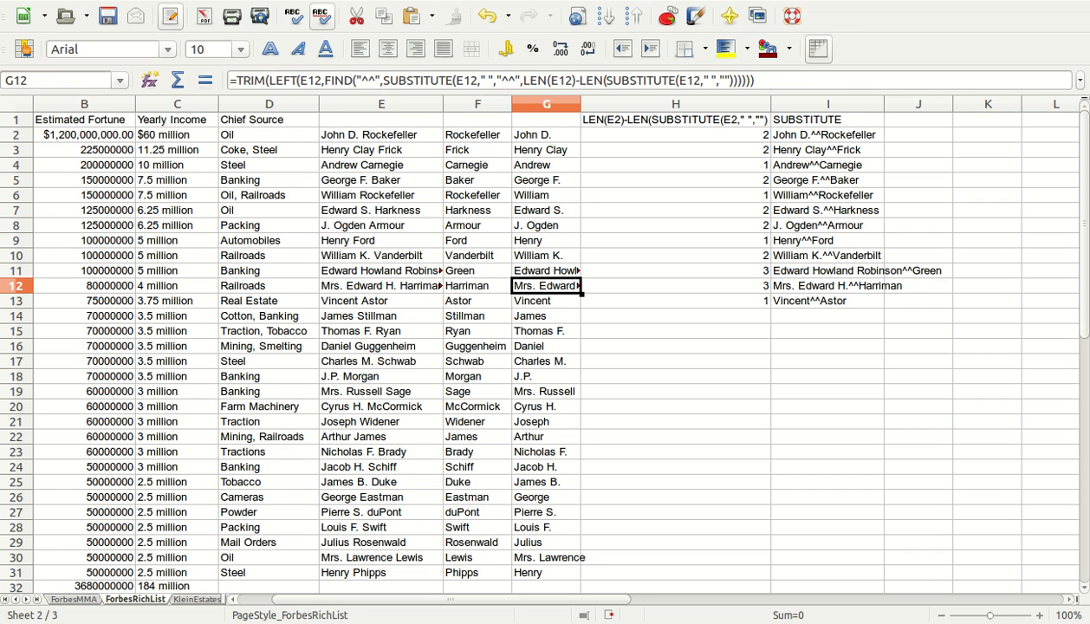
key(F2)
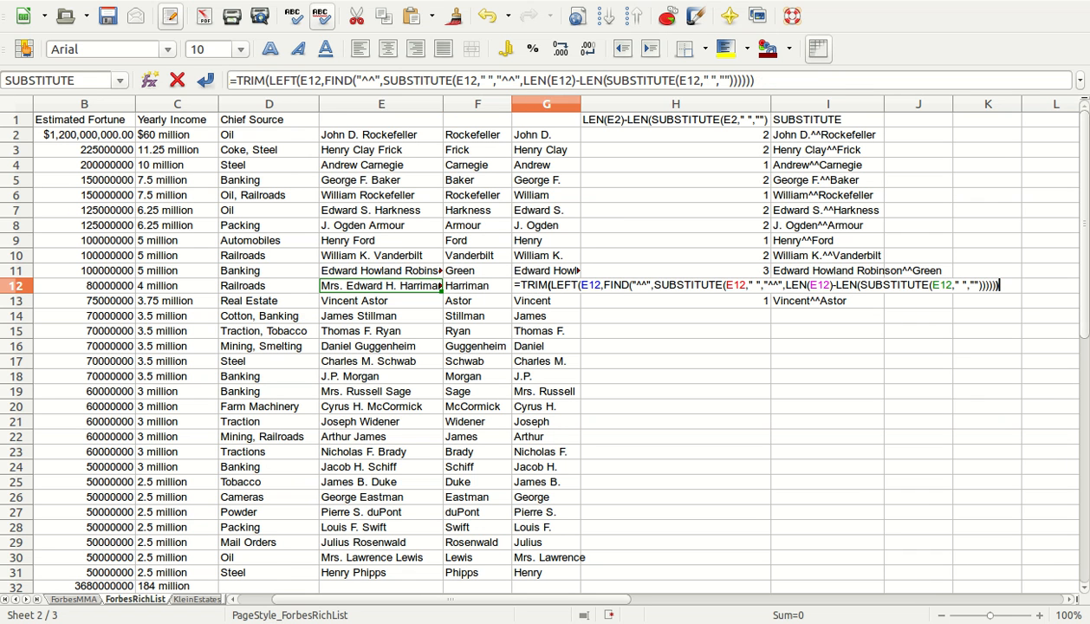
key(Left)
key(Left)
key(Left)
key(Left)
key(Left)
key(Left)
key(Left)
key(Left)
key(Left)
key(Left)
key(Left)
key(Left)
key(Left)
key(Left)
key(Left)
key(Left)
key(Left)
key(Left)
key(Left)
key(Left)
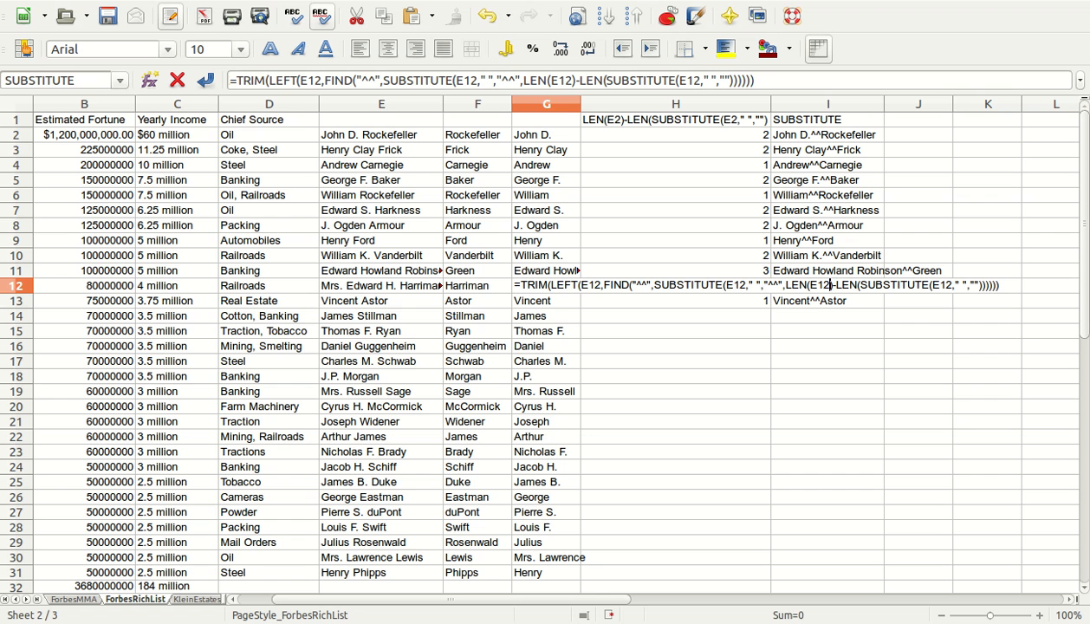
key(Right)
key(Right)
key(ctrl+Right)
key(ctrl+Right)
key(ctrl+Right)
key(ctrl+Right)
key(ctrl+Right)
key(Return)
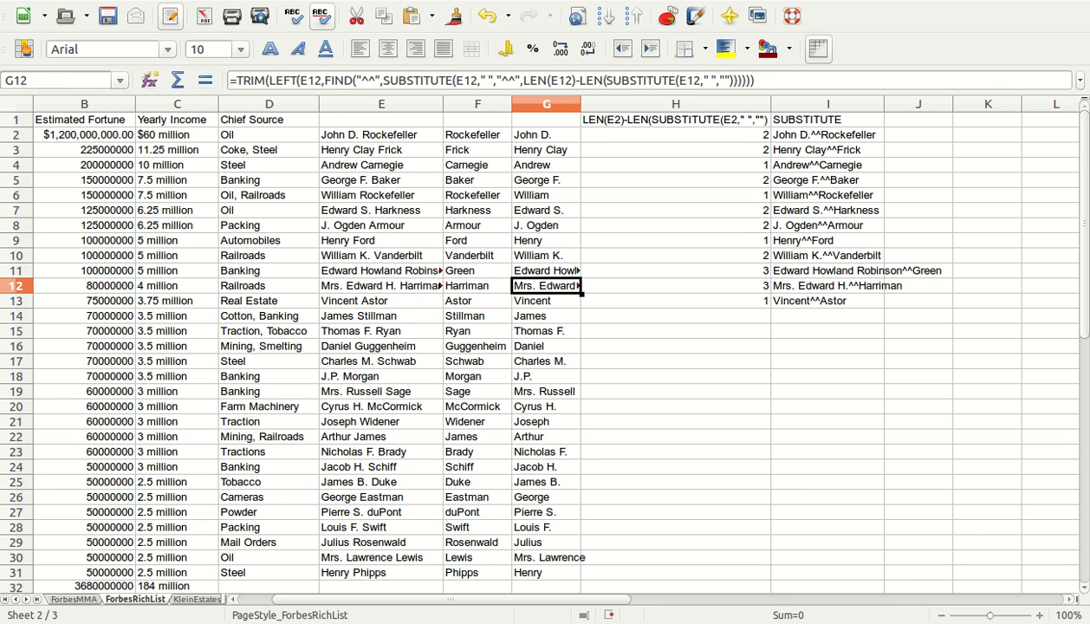
Go back along row 12 to the original full name in cell A12.
key(Left)
key(Left)
key(Left)
key(Left)
key(Left)
key(Left)
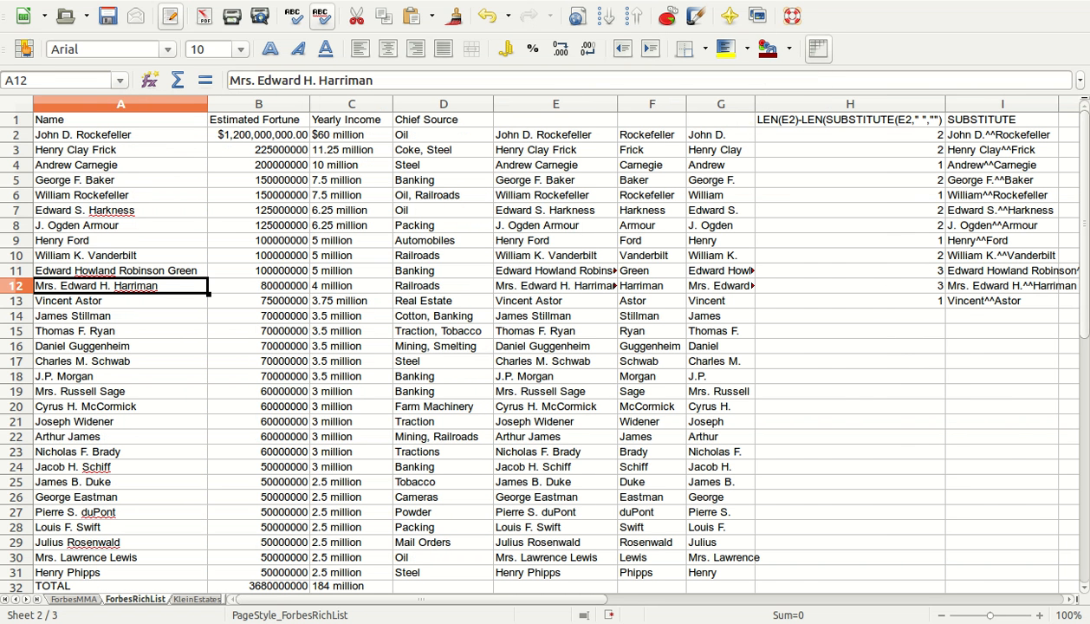